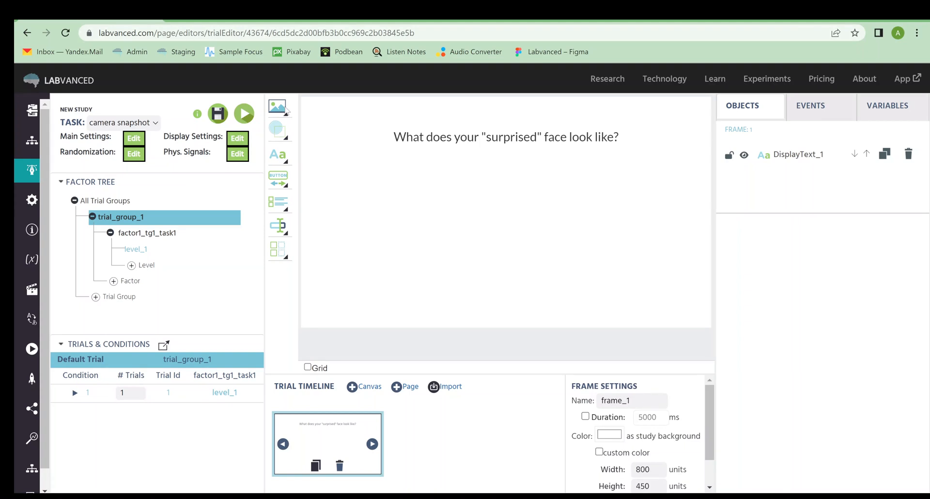
Add a Camera Snapshot object with a new variable named snap1 and place it below the question text, at about X 274, Y 144
click(286, 111)
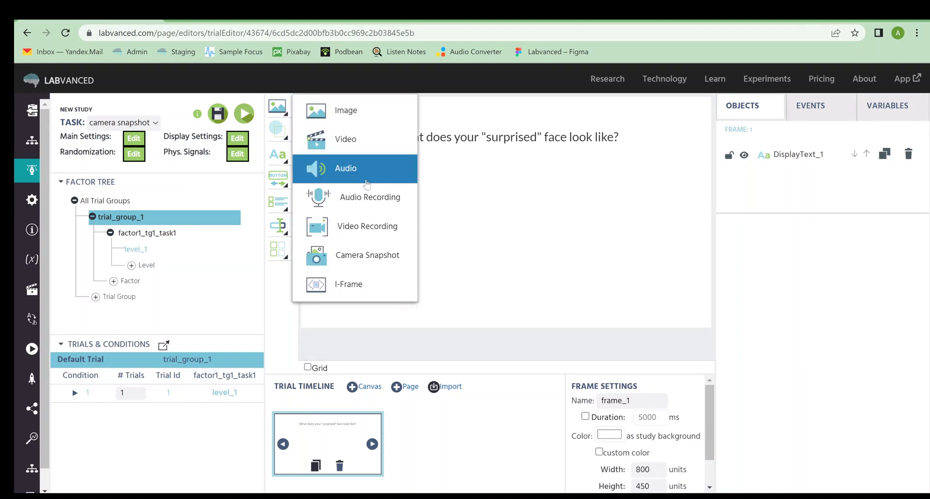
click(393, 263)
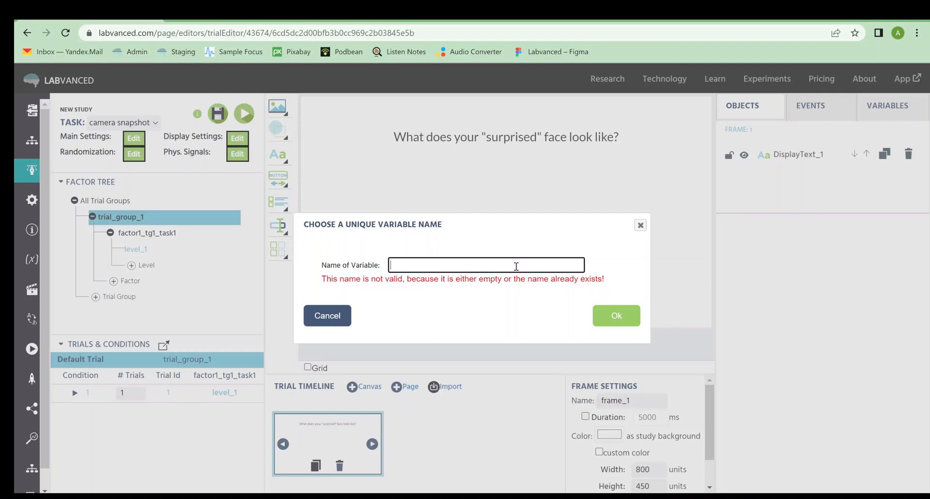
text(snap1)
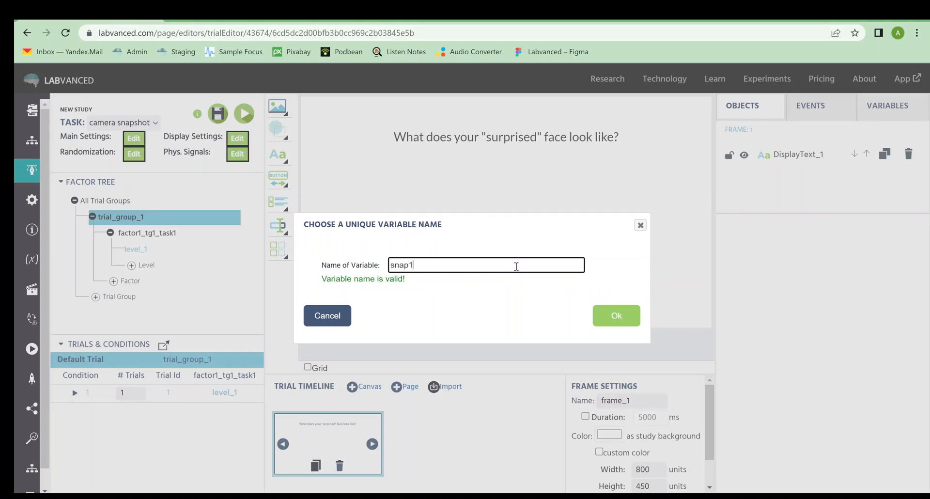
click(616, 316)
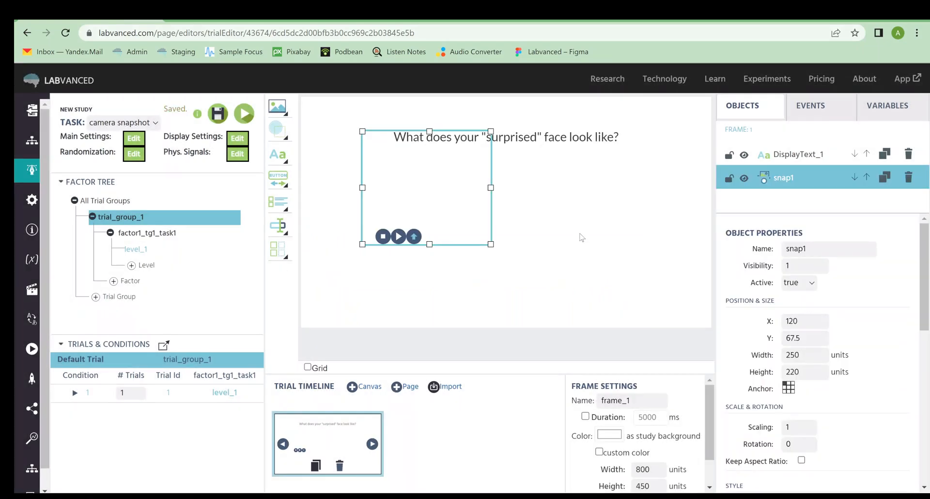
drag(466, 127, 544, 160)
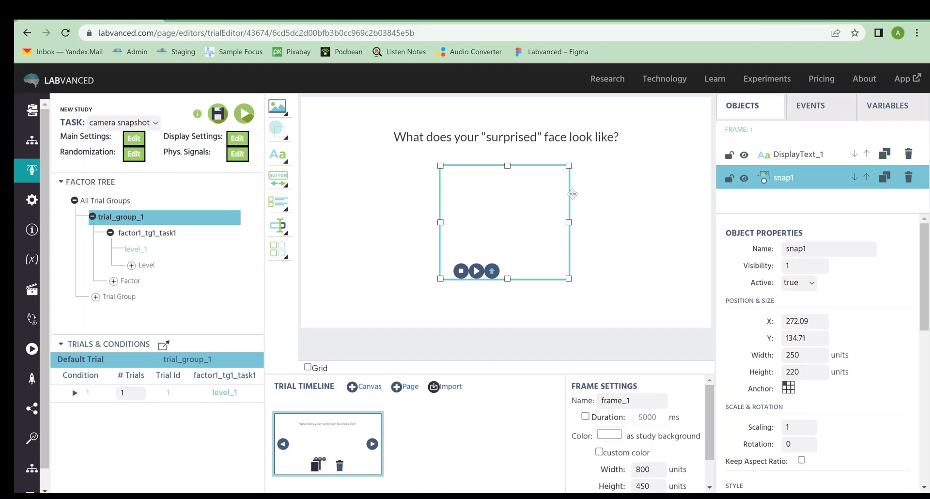
mouse_move(544, 169)
mouse_down()
mouse_move(534, 165)
mouse_move(539, 206)
mouse_move(538, 169)
mouse_up()
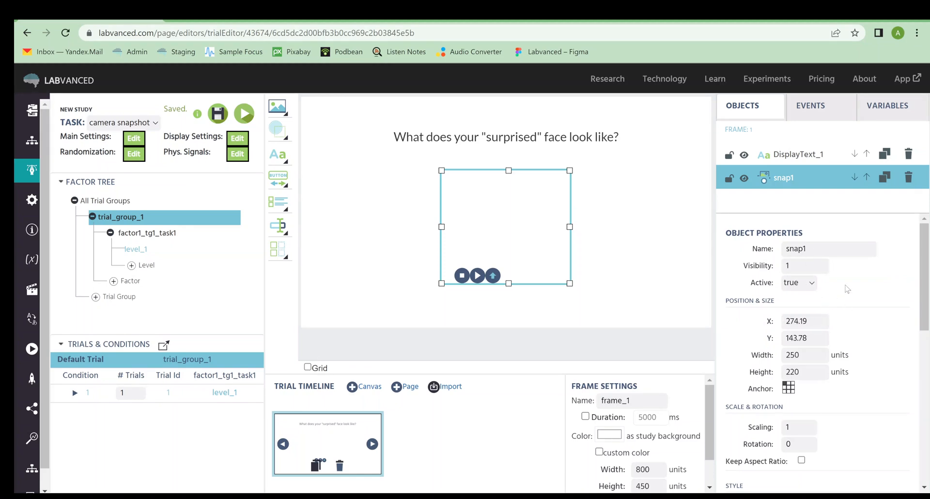
Toggle the Show Camera, Show Snapshot and Show Upload Button options of snap1 off and back on
scroll(869, 298, down, 4)
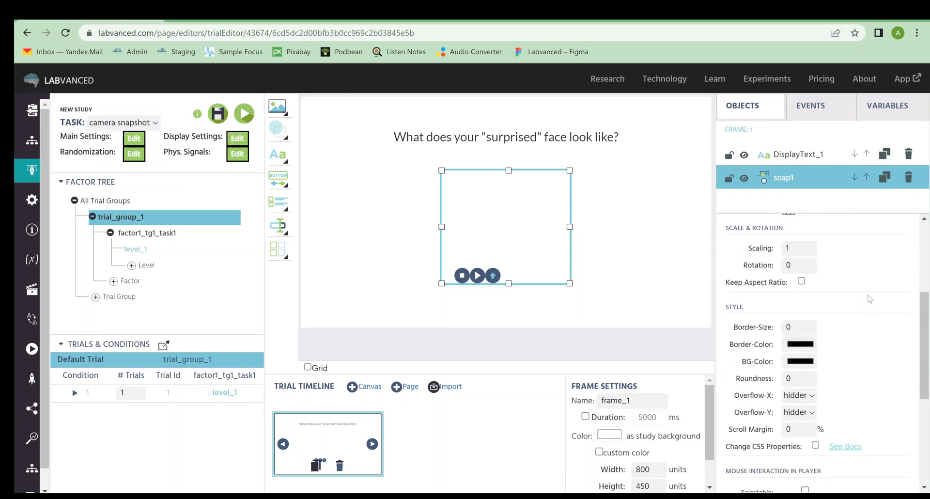
scroll(870, 298, down, 3)
scroll(870, 299, down, 2)
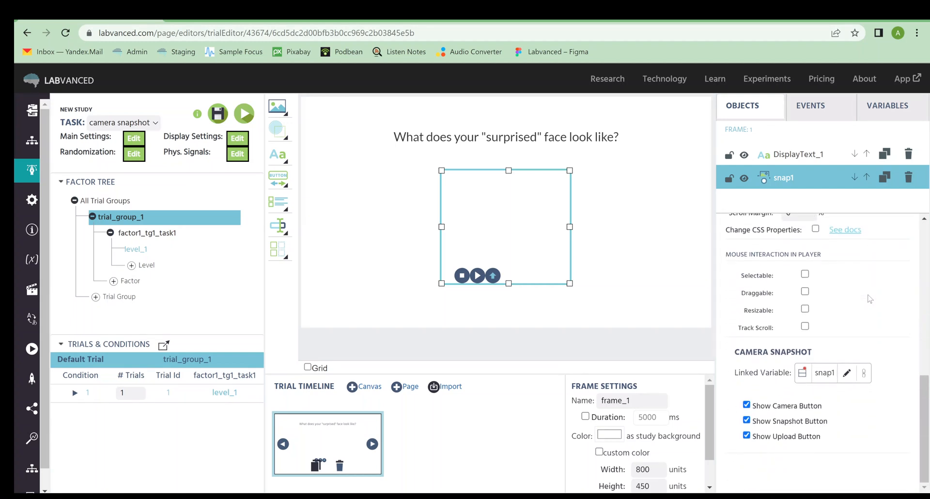
mouse_move(830, 375)
click(747, 405)
click(747, 405)
click(747, 420)
click(747, 420)
click(746, 436)
click(747, 435)
scroll(794, 316, up, 5)
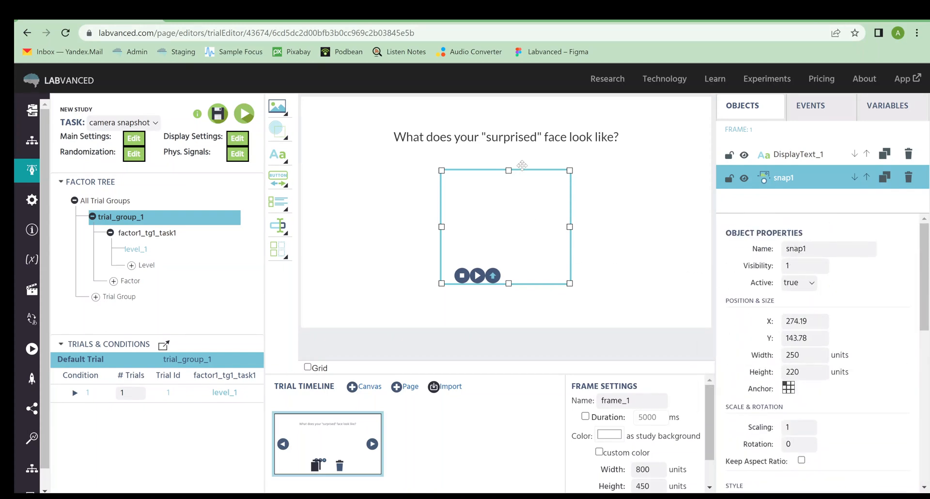
Nudge the snap1 object to about X 270, Y 140 below the question text and deselect it
mouse_move(522, 165)
mouse_down()
mouse_move(510, 164)
mouse_move(520, 163)
mouse_up()
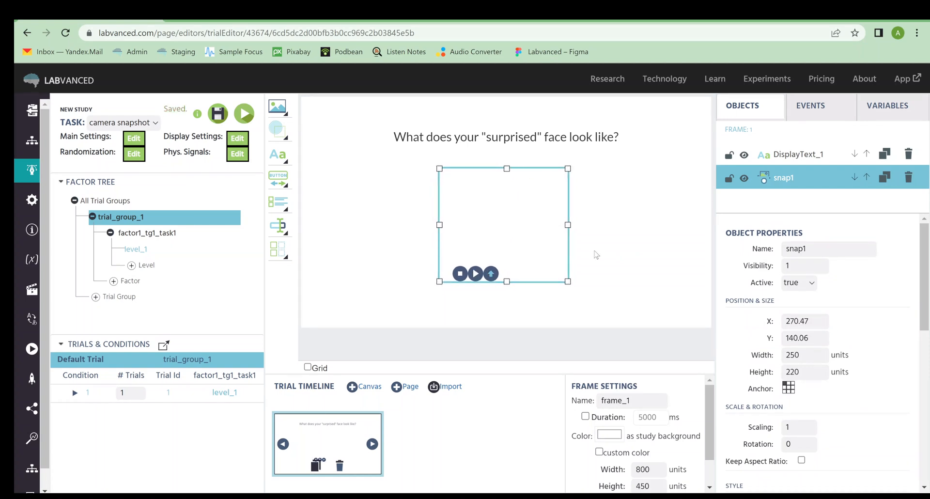
click(631, 263)
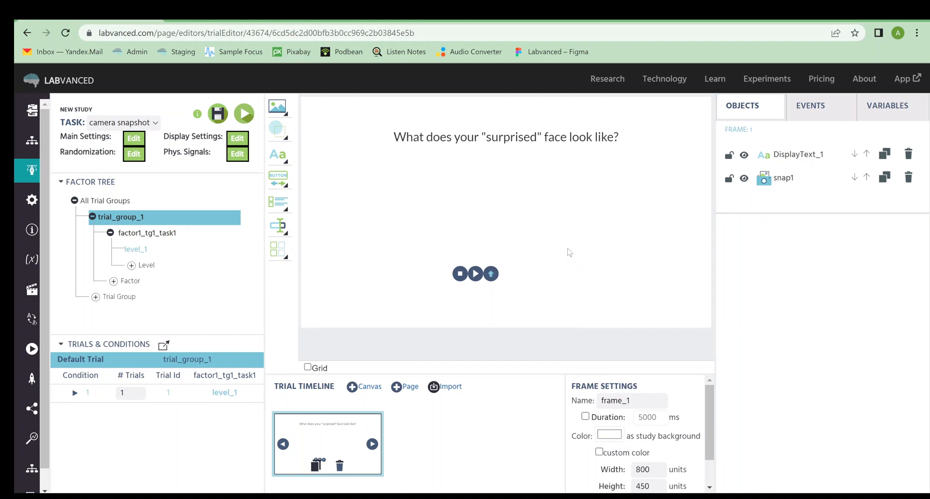
Create a frame event on this frame only and name it "start camera"
click(803, 110)
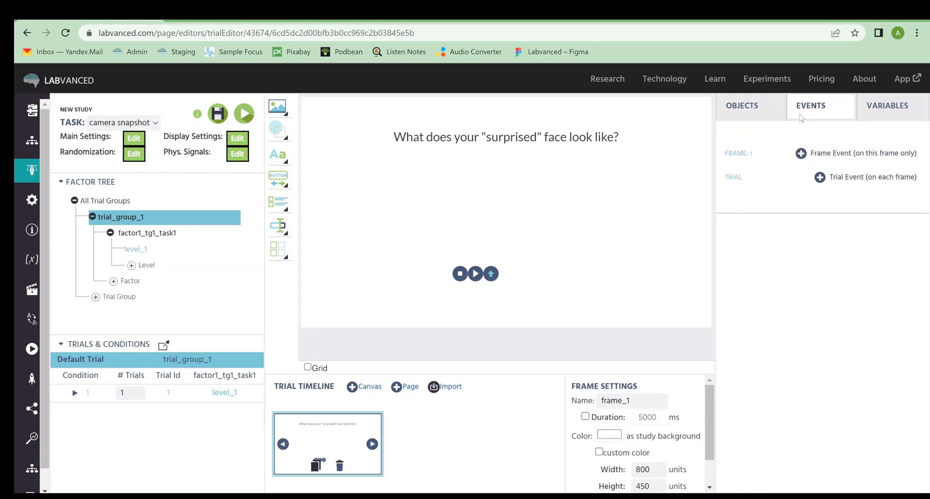
click(801, 153)
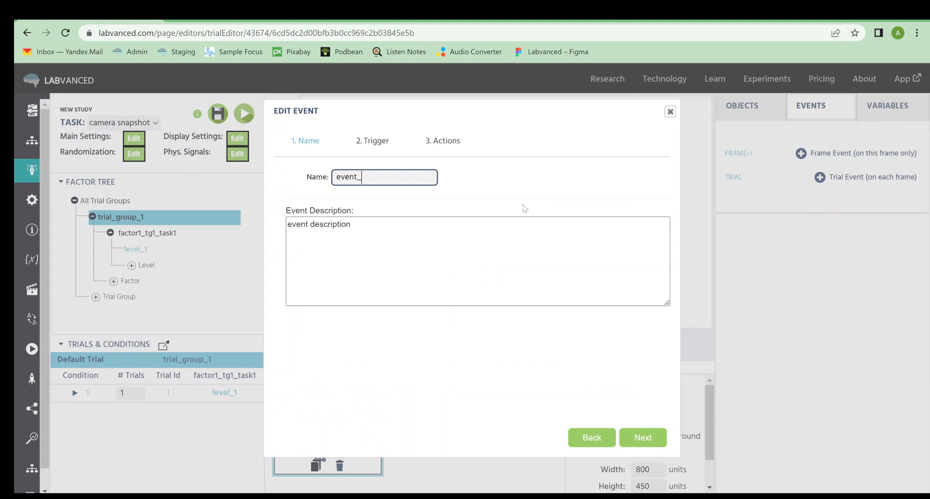
key(BackSpace)
key(BackSpace)
key(BackSpace)
key(BackSpace)
key(BackSpace)
key(BackSpace)
text(start camera)
click(640, 436)
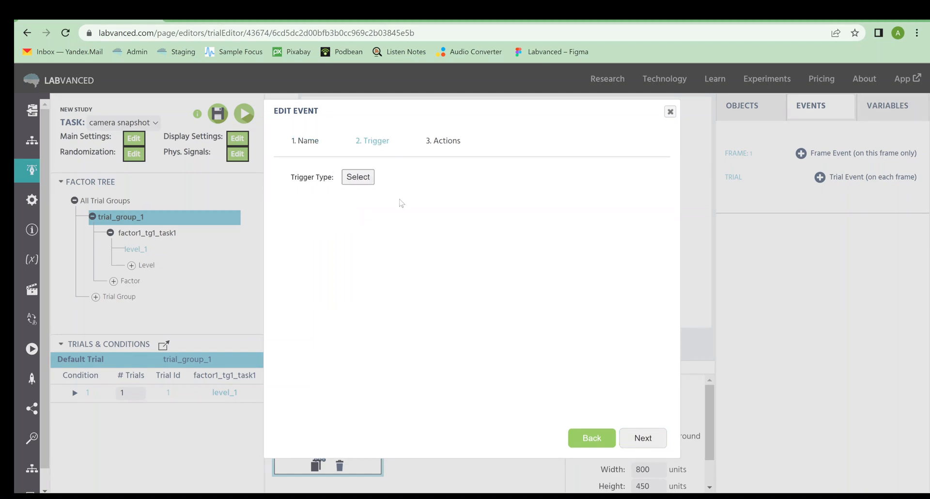
Set the trigger of the start camera event to Frame Start
click(358, 176)
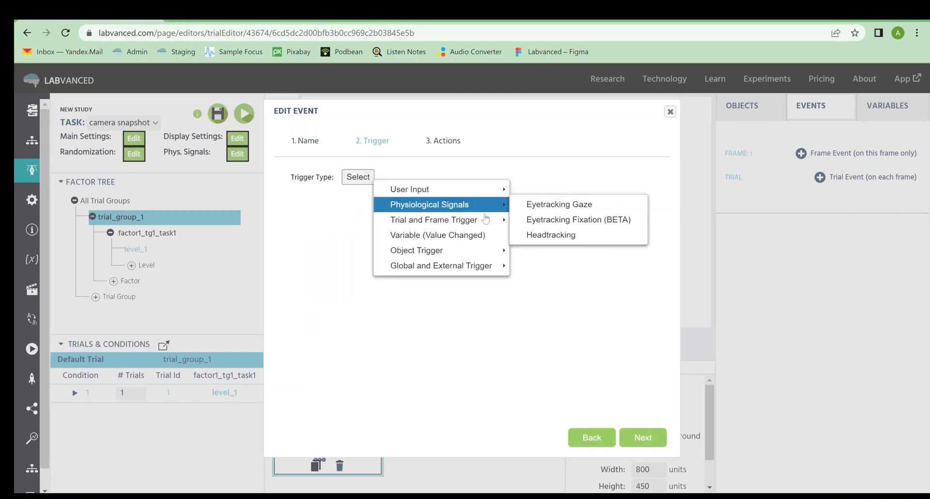
mouse_move(486, 219)
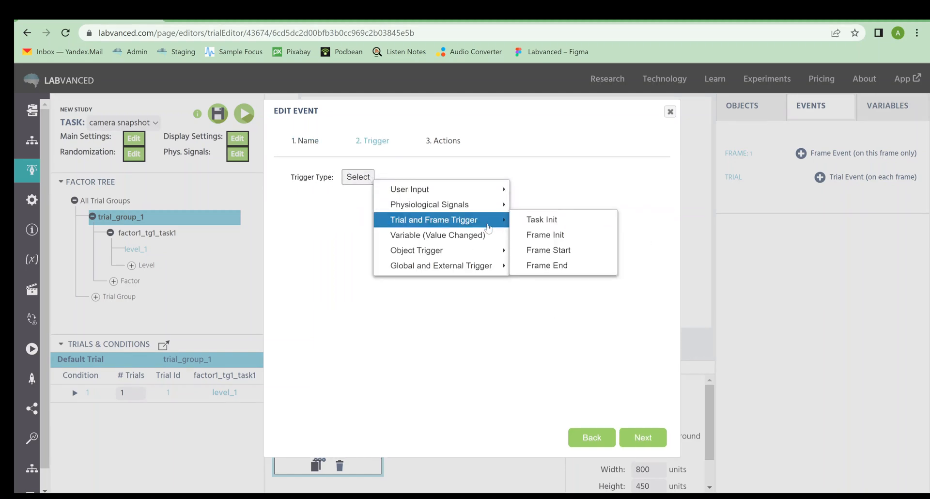
click(560, 252)
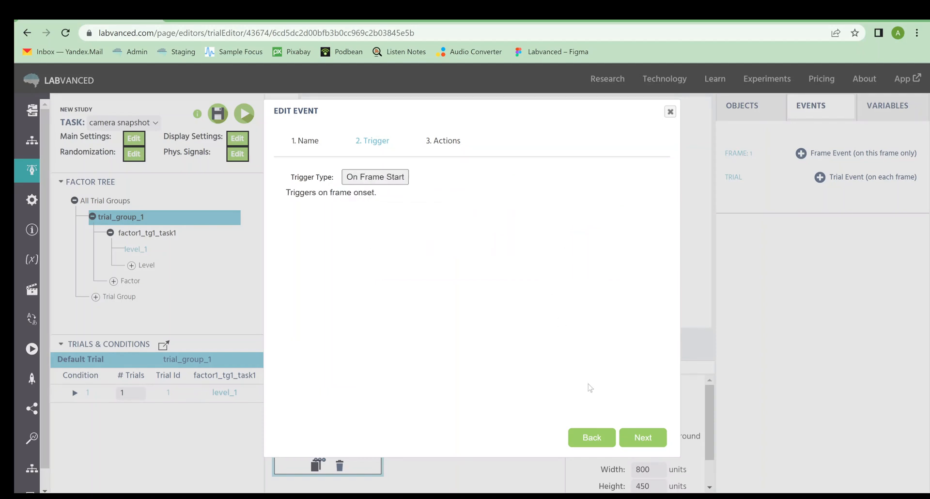
click(633, 439)
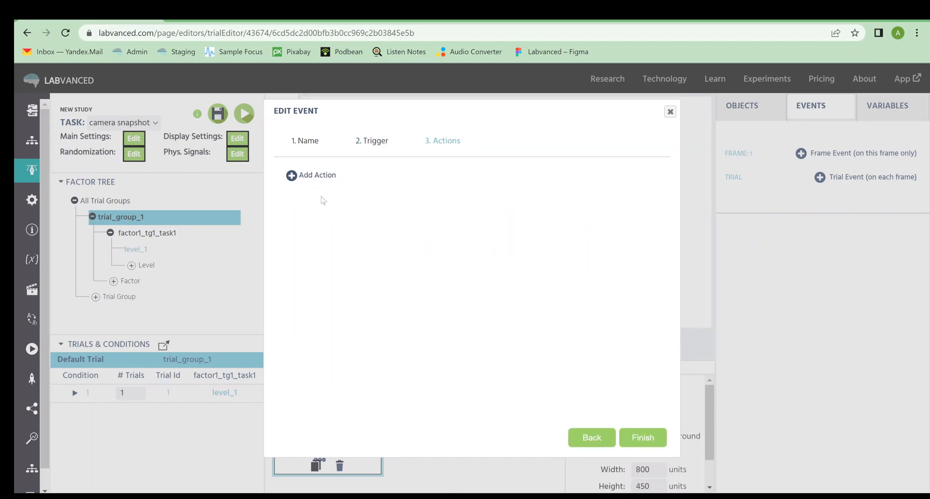
Give the start camera event a Control Object action targeting snap1 with the StartCamera effect, and finish the event
click(321, 181)
mouse_move(405, 188)
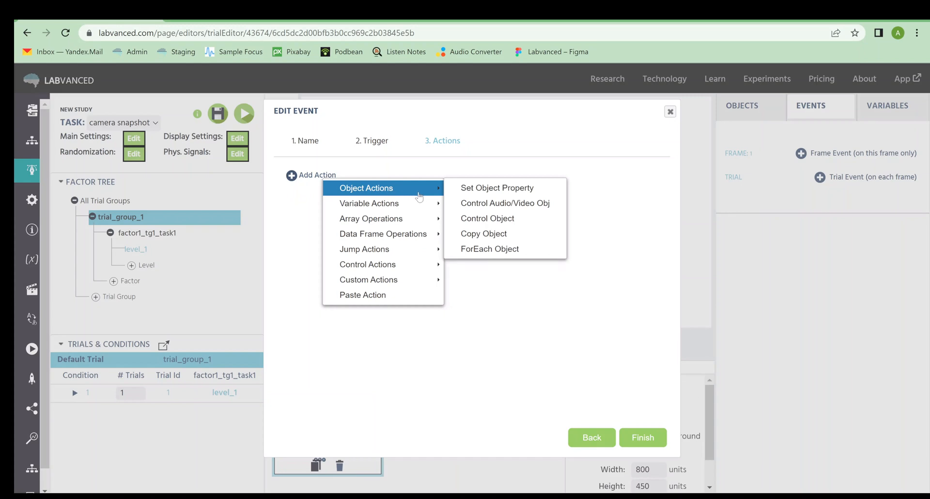
click(536, 222)
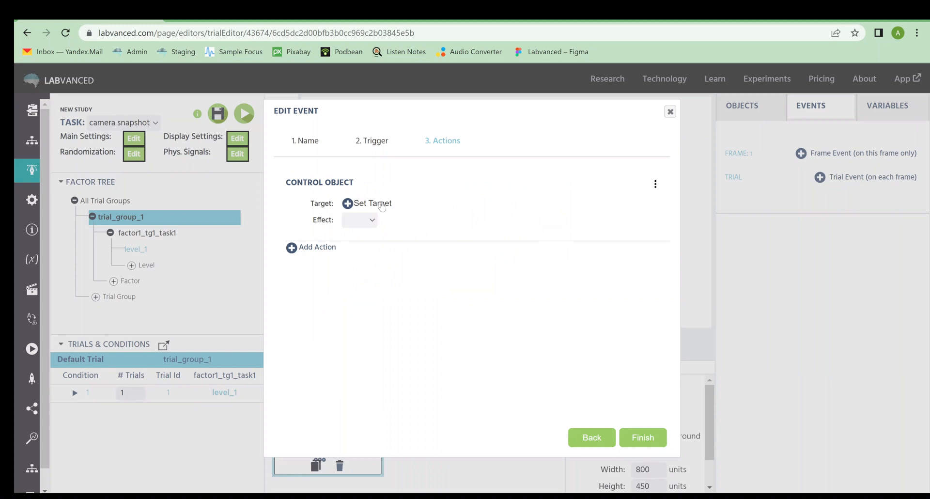
click(382, 205)
click(455, 219)
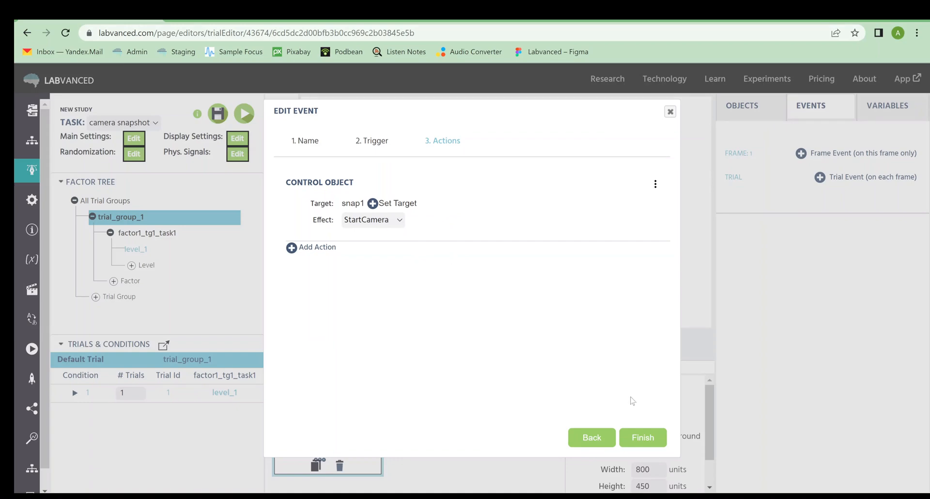
click(640, 438)
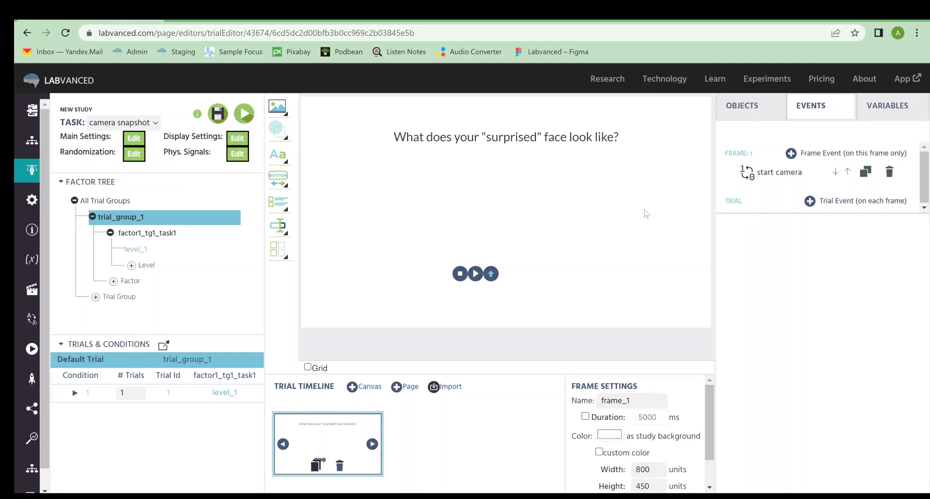
Create a second frame event on this frame only and name it "snapshot"
click(791, 154)
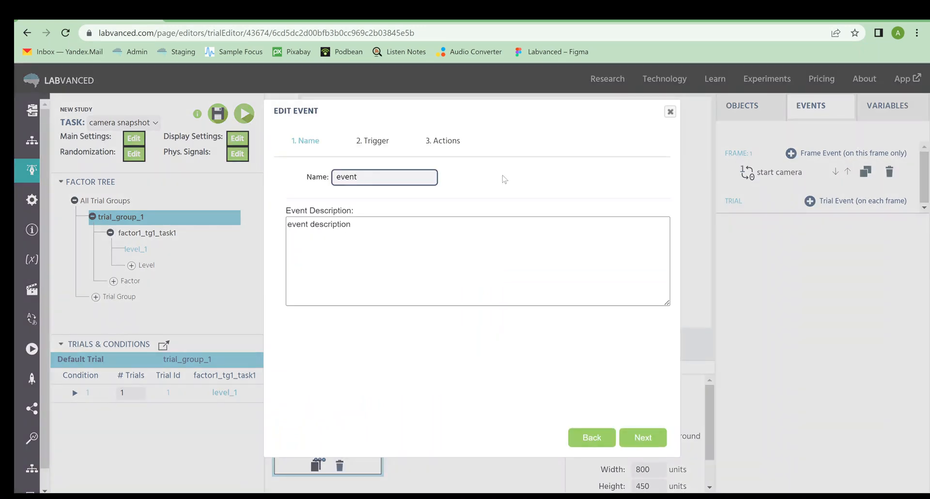
key(BackSpace)
key(BackSpace)
key(BackSpace)
key(BackSpace)
key(BackSpace)
text(snapshot)
click(632, 441)
Set the trigger of the snapshot event to Frame Start
click(363, 178)
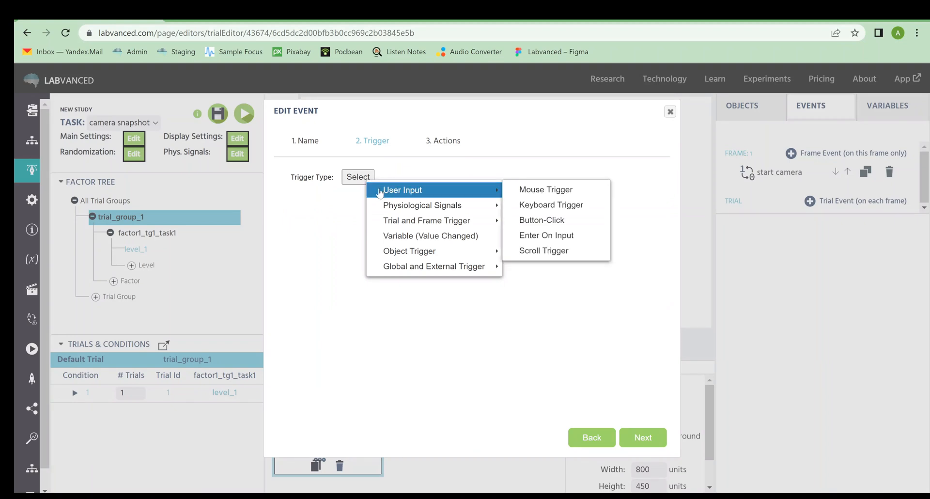
mouse_move(480, 221)
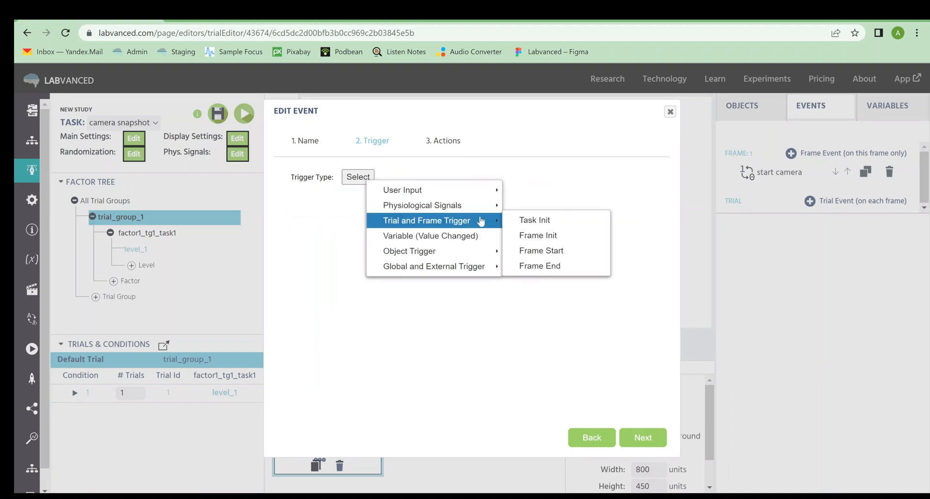
click(577, 251)
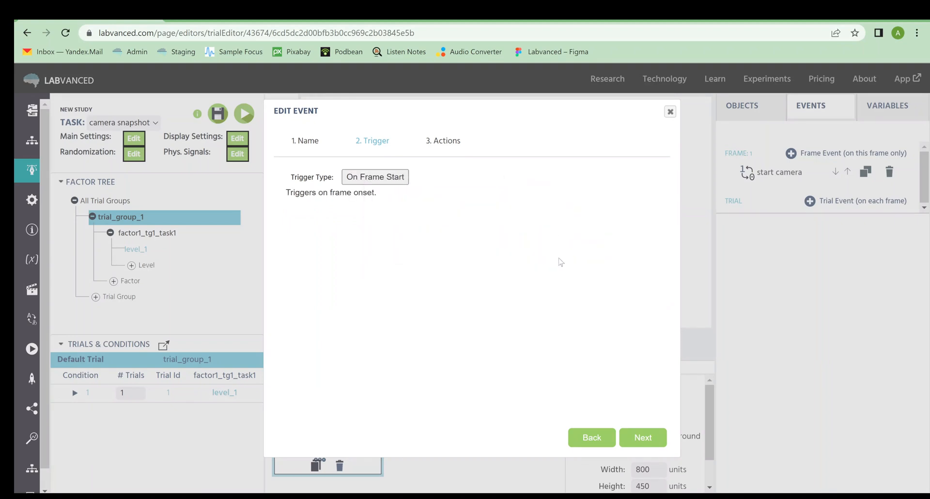
click(645, 437)
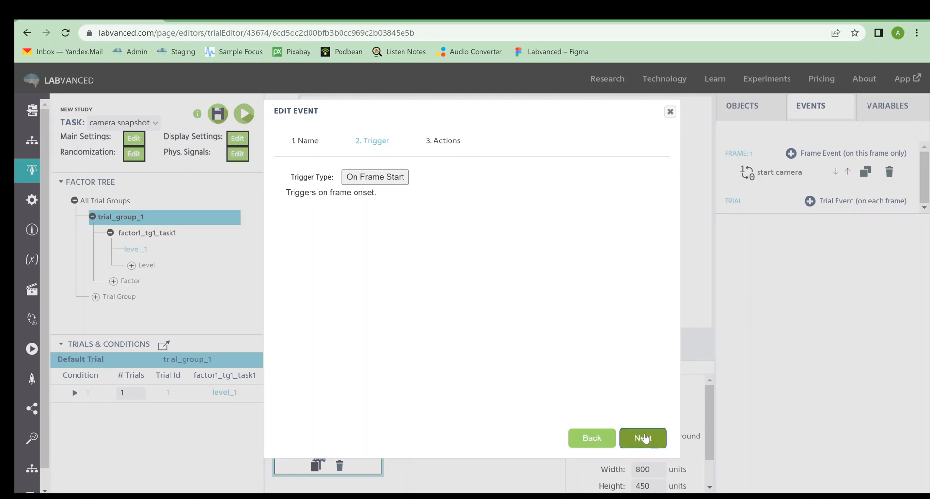
Add a Delayed Actions (Time Callback) action to the snapshot event with a fixed delay of 3000 ms
click(333, 176)
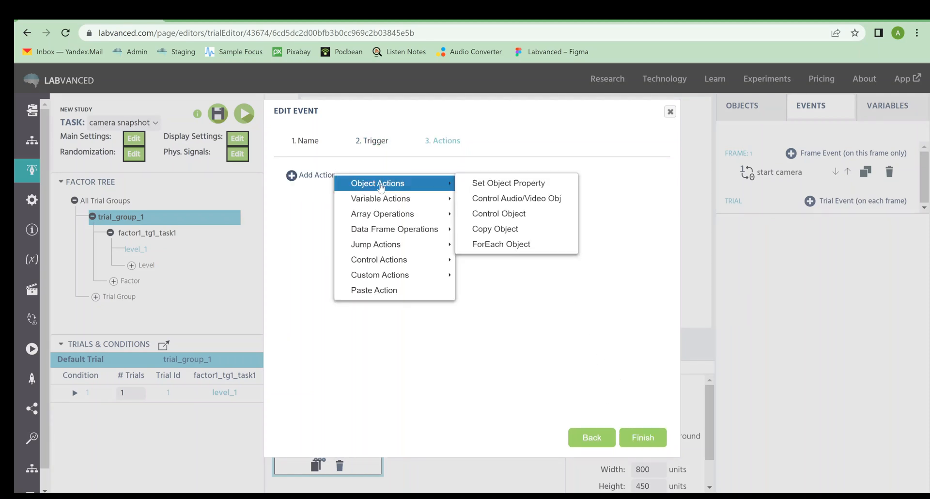
mouse_move(427, 262)
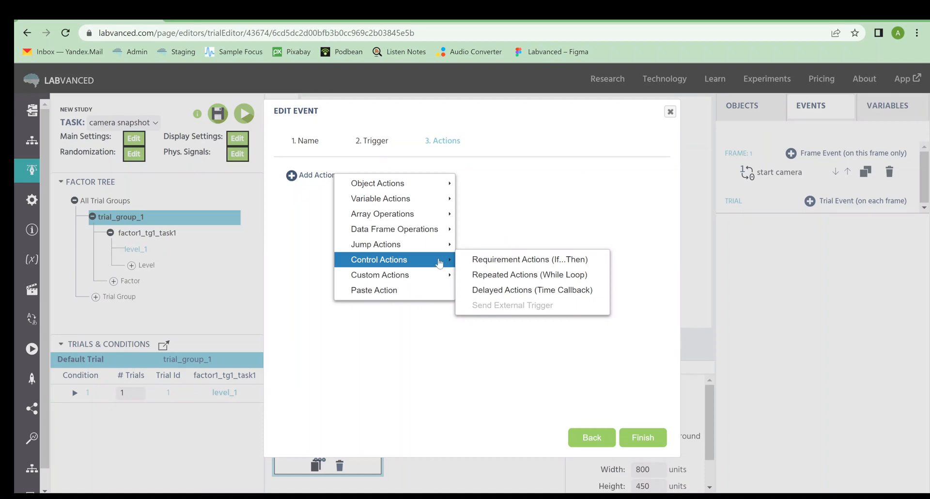
click(541, 290)
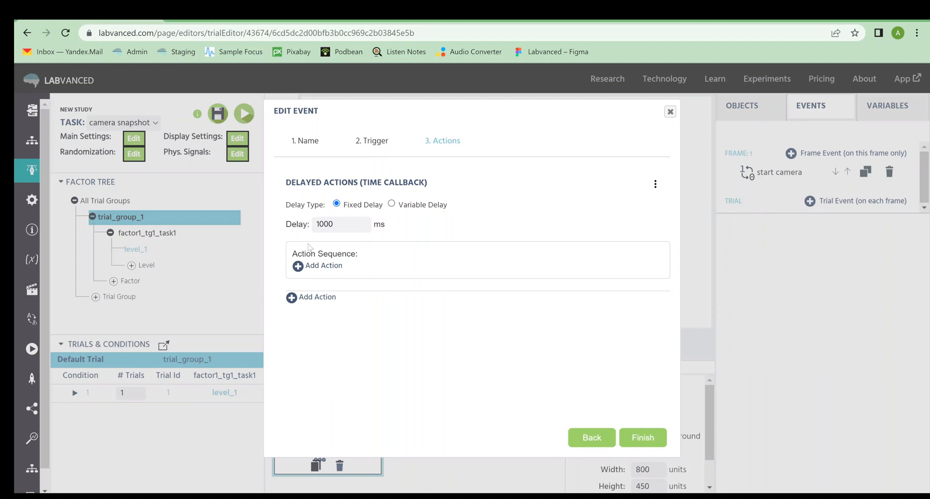
click(320, 224)
key(BackSpace)
text(3)
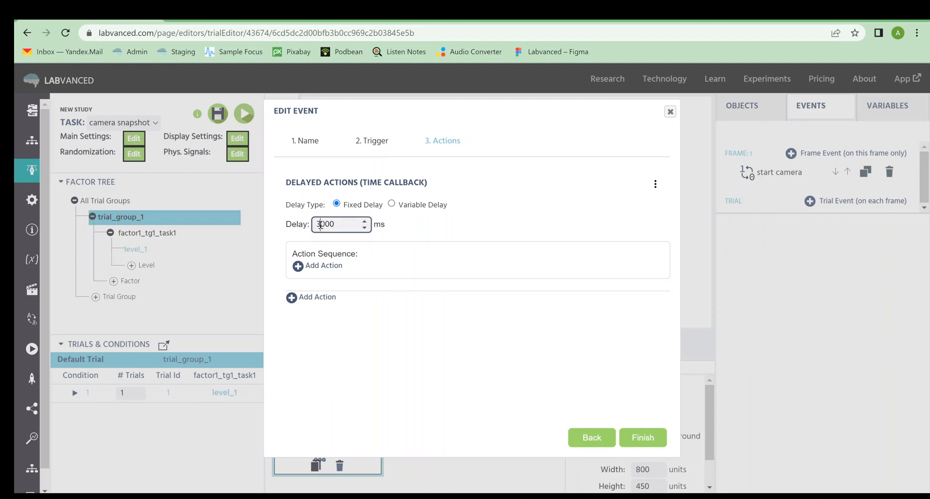
click(405, 232)
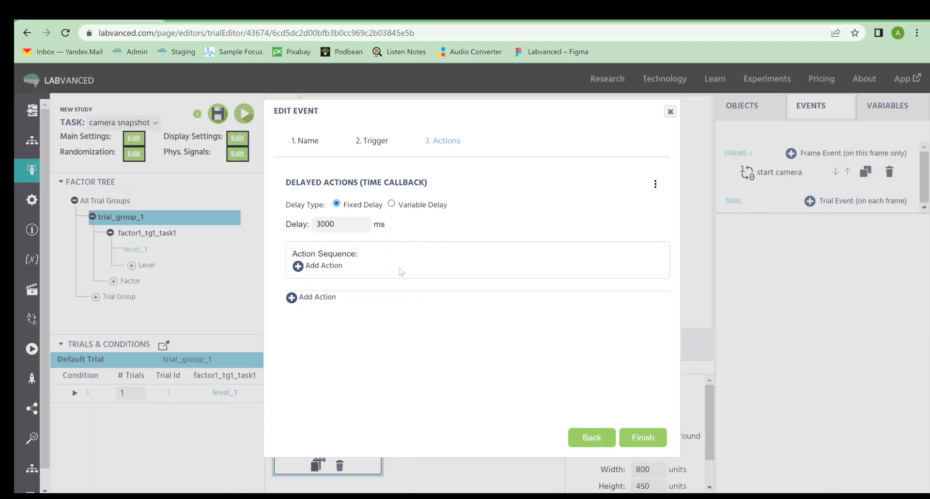
Add a Control Object action with target snap1 and effect TakeSnapshot inside the delayed action sequence, and finish the snapshot event
click(338, 267)
mouse_move(428, 278)
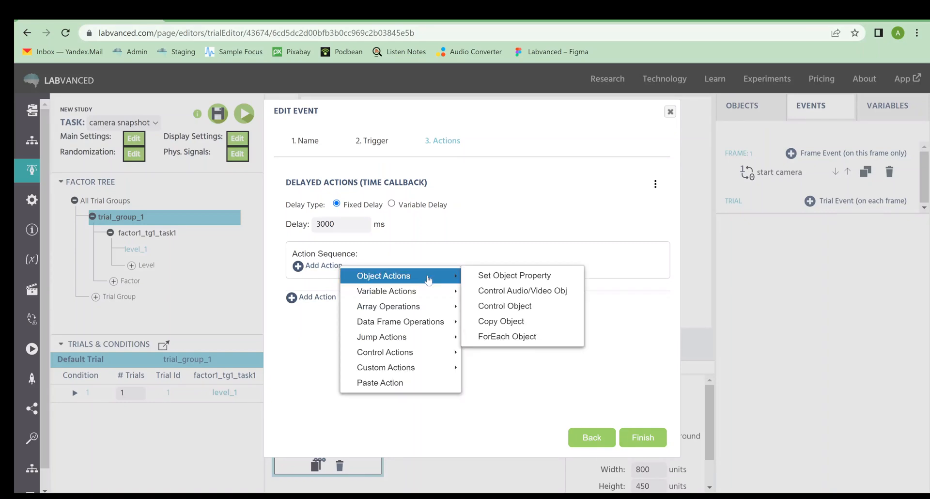
click(536, 308)
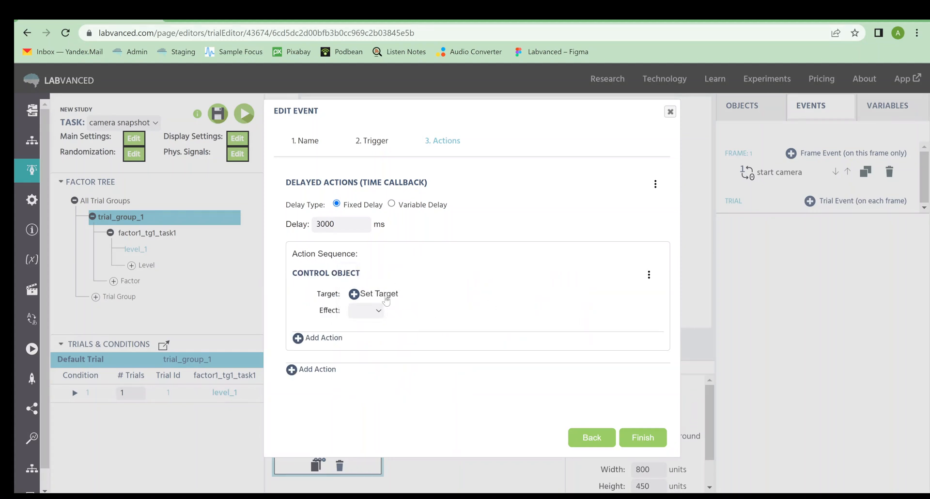
click(387, 295)
click(420, 311)
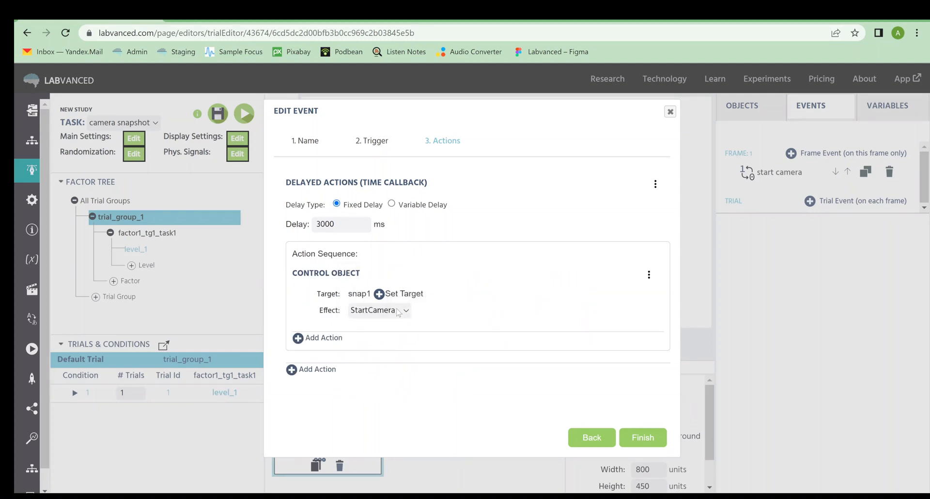
click(396, 367)
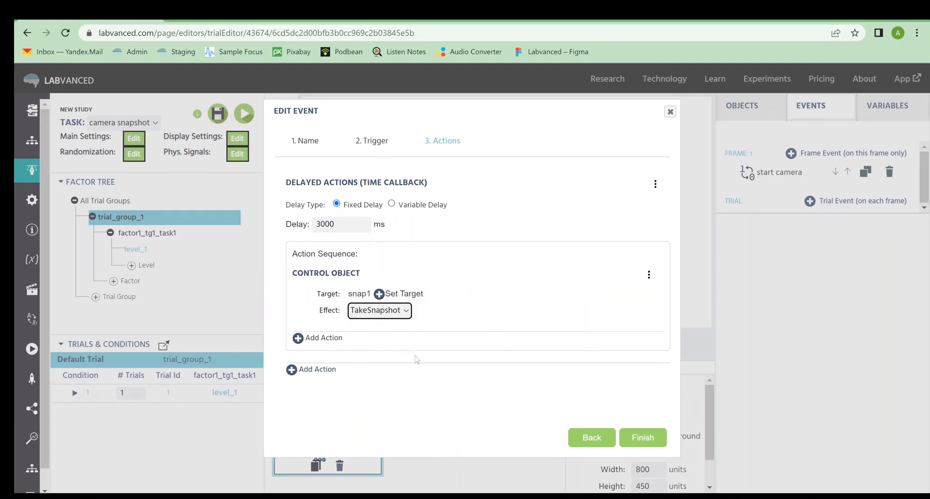
click(514, 306)
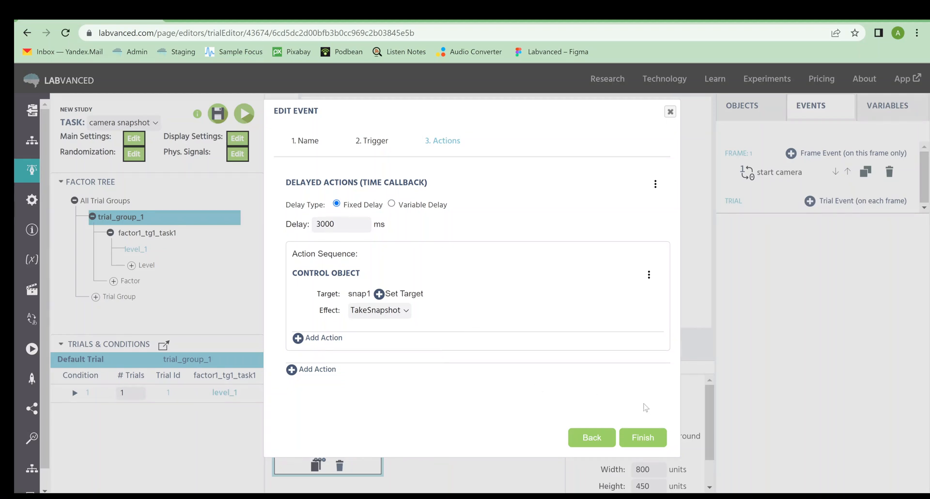
click(647, 437)
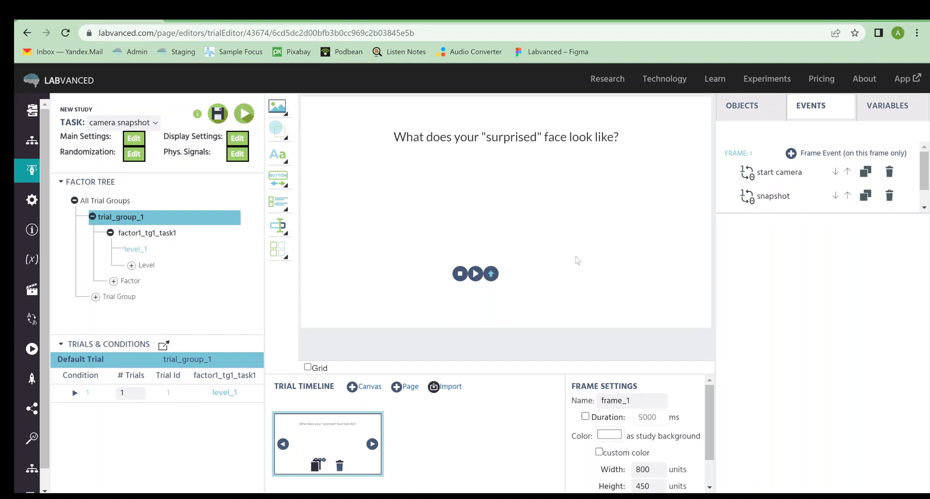
Create a third frame event on this frame only and name it "upload"
click(791, 153)
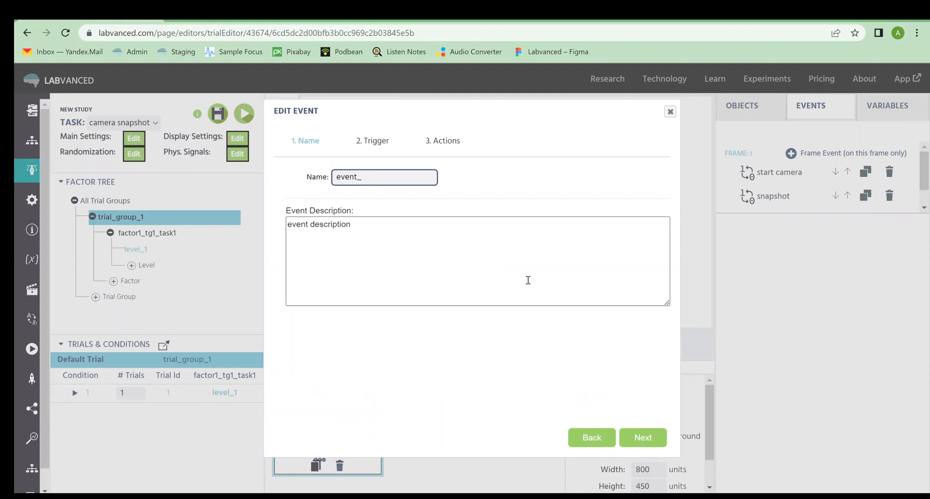
key(BackSpace)
key(BackSpace)
key(BackSpace)
key(BackSpace)
key(BackSpace)
key(BackSpace)
text(upload)
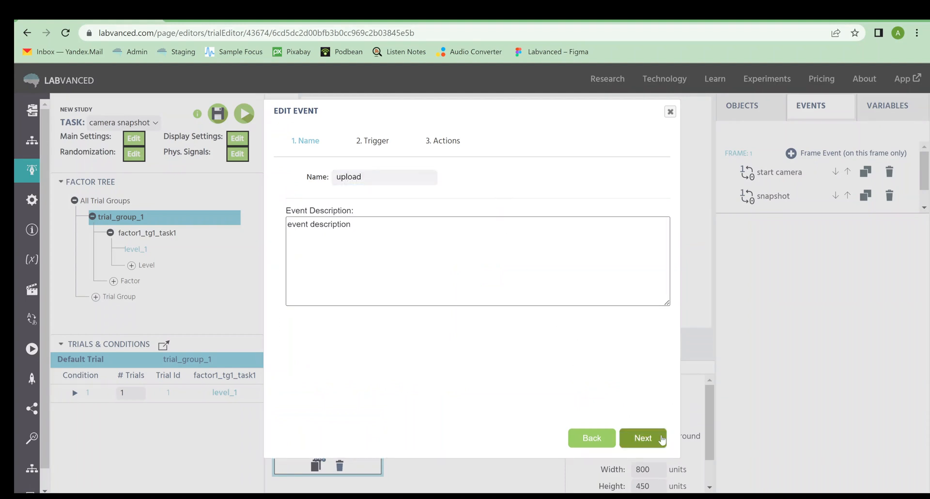
click(642, 437)
Set the upload event's trigger to Upload / Recording / Playback Trigger on snap1, executing on SnapshotFinished
click(359, 177)
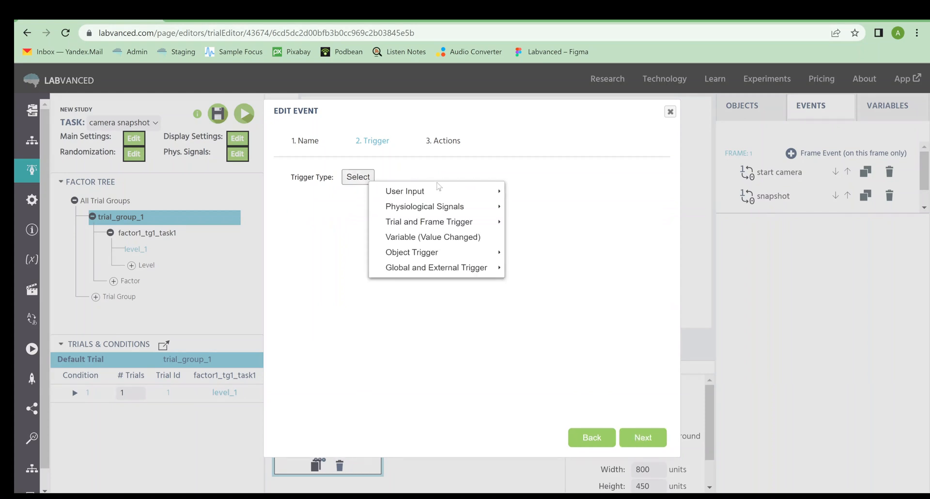
mouse_move(480, 221)
mouse_move(483, 256)
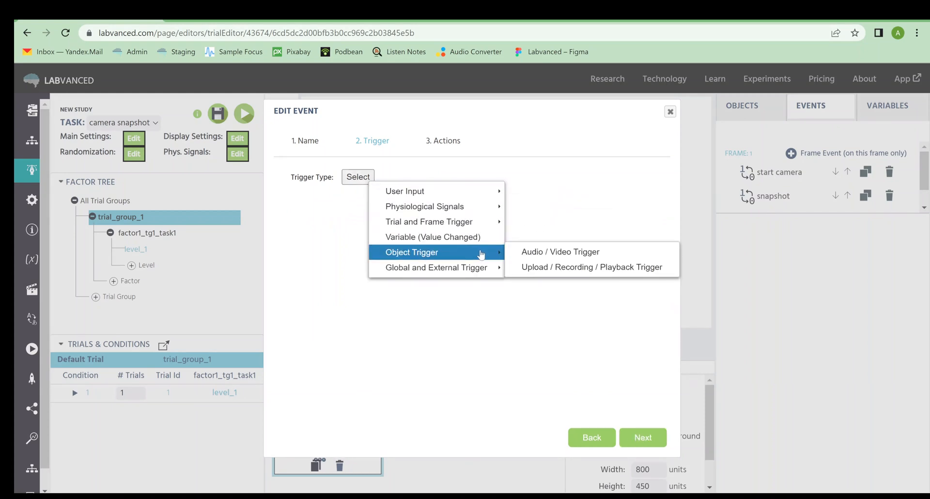
click(544, 269)
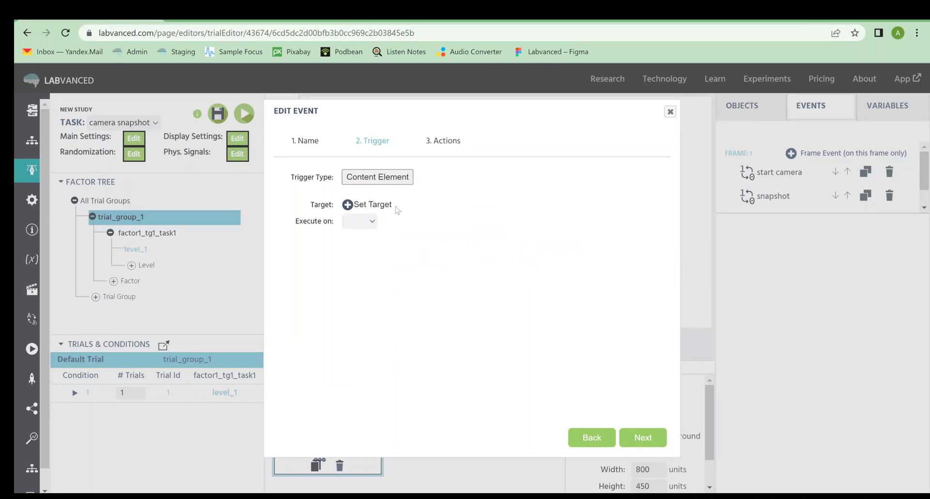
click(386, 210)
click(411, 223)
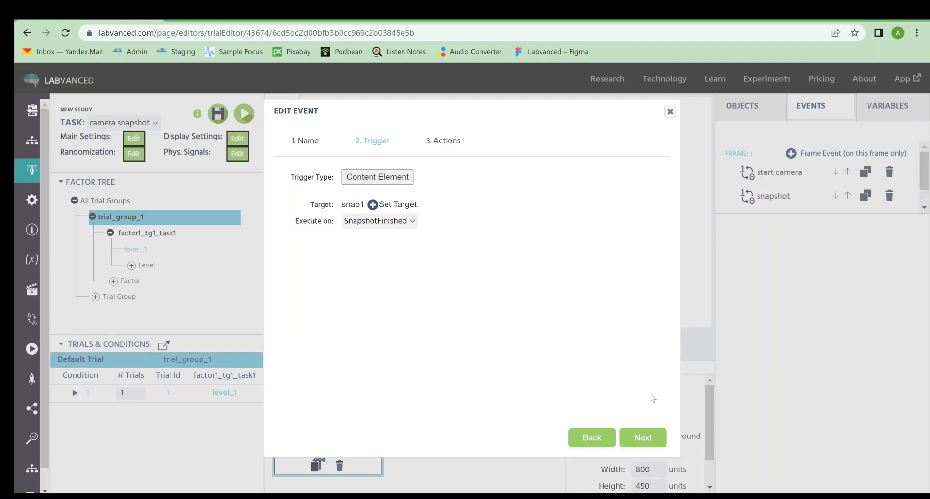
click(655, 437)
Give the upload event a Control Object action targeting snap1 with the StartUpload effect, and finish the event
click(336, 176)
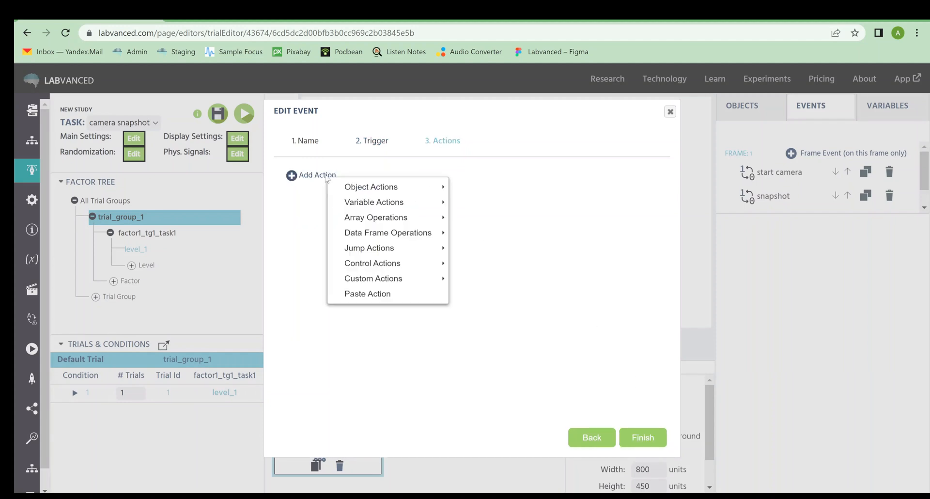
mouse_move(413, 187)
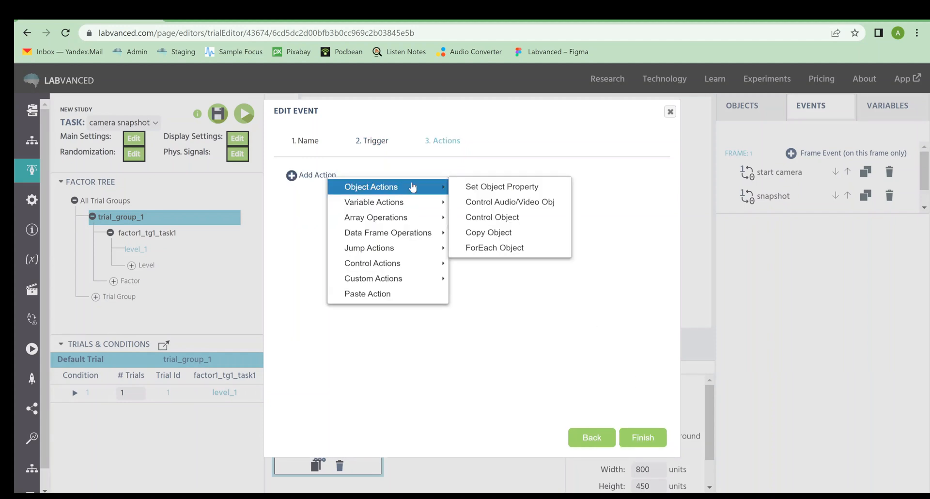
click(531, 220)
click(383, 204)
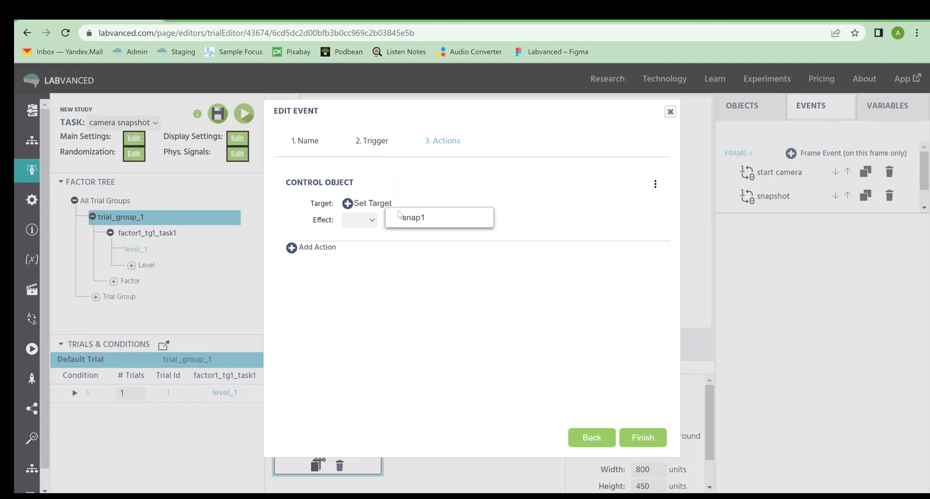
click(399, 214)
click(395, 221)
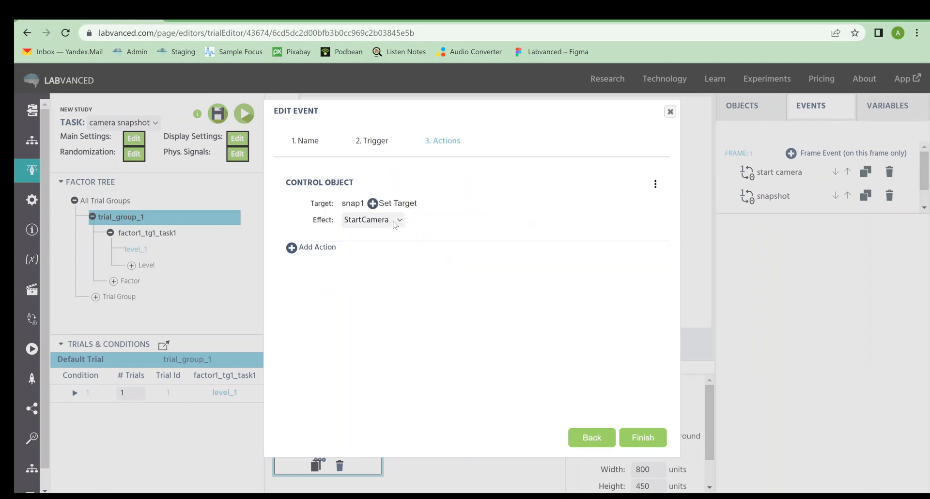
click(395, 267)
click(464, 267)
click(648, 444)
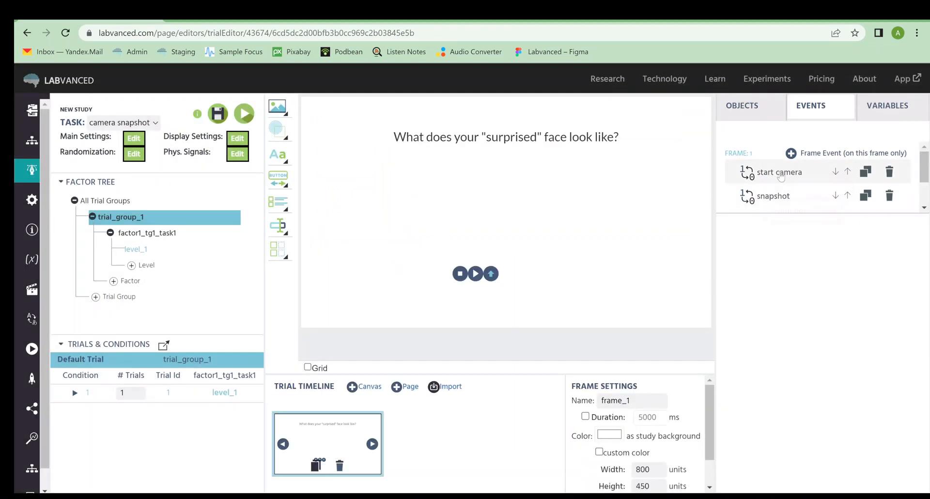
Create a fourth frame event on this frame only and name it "next trial"
scroll(795, 174, down, 1)
scroll(795, 160, up, 2)
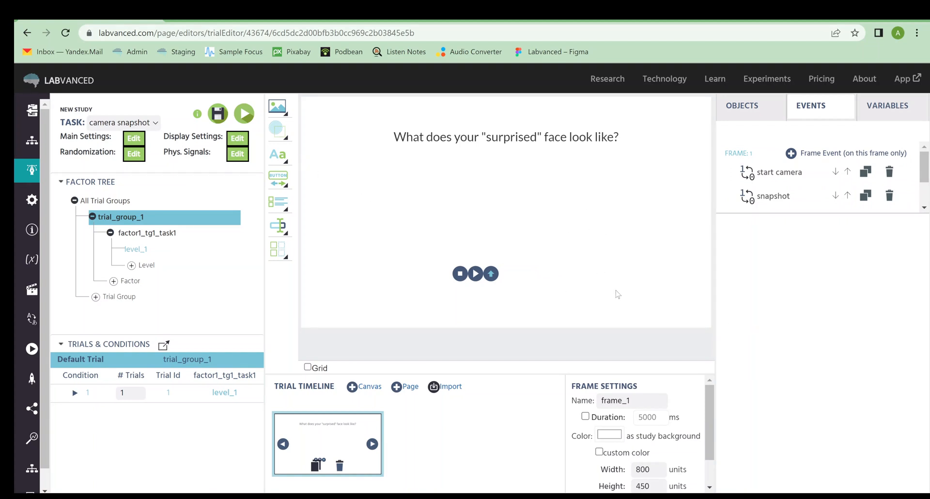
click(790, 154)
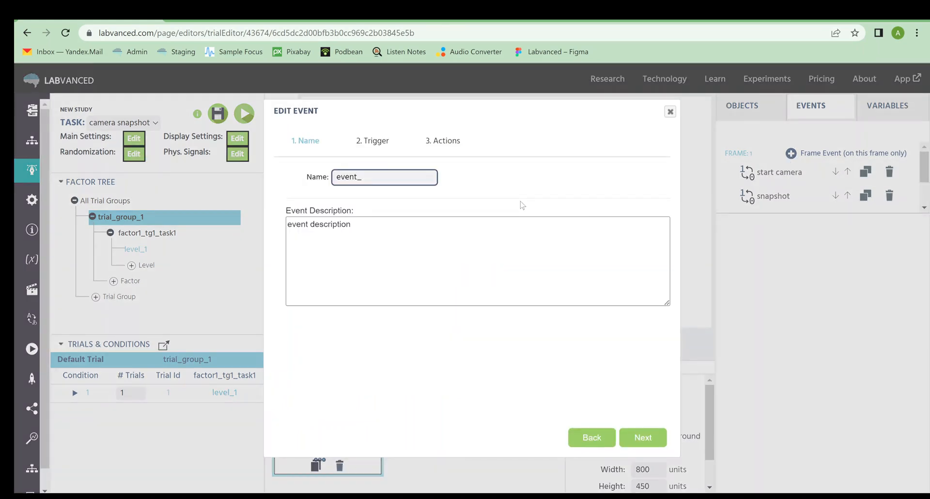
key(BackSpace)
key(BackSpace)
key(BackSpace)
key(BackSpace)
key(BackSpace)
key(BackSpace)
text(next frame)
text(trial)
click(522, 204)
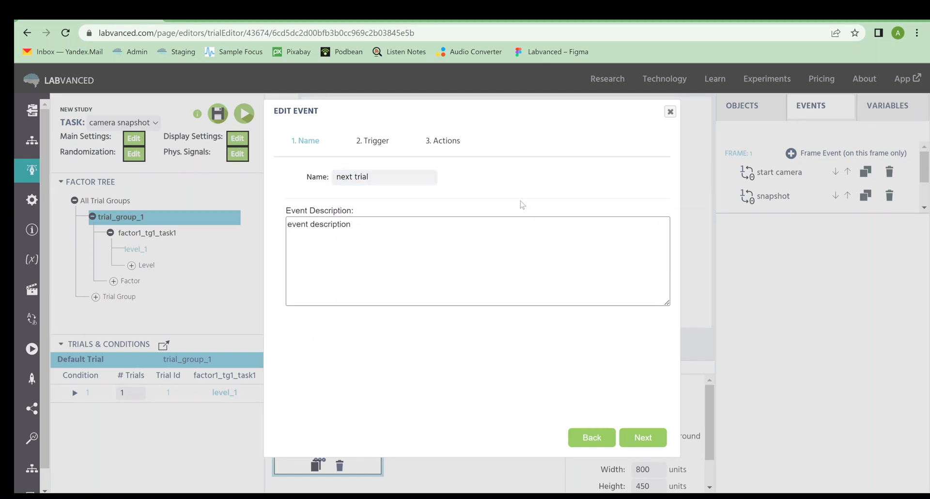
click(643, 438)
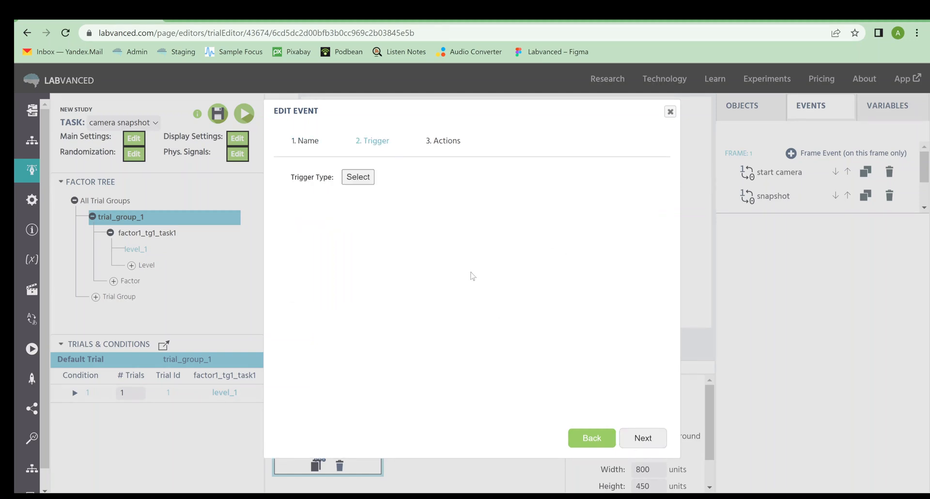
Set the next trial event's trigger to Upload / Recording / Playback Trigger on snap1, executing on UploadComplete
click(365, 176)
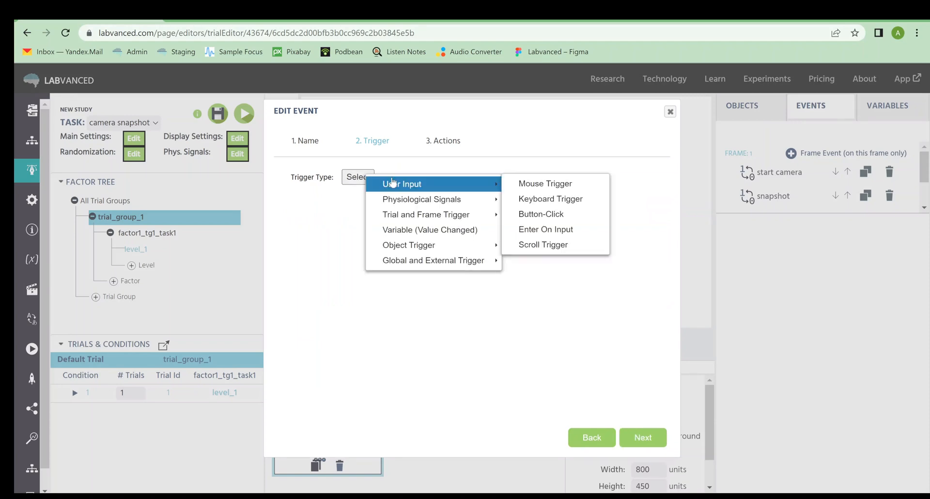
mouse_move(473, 247)
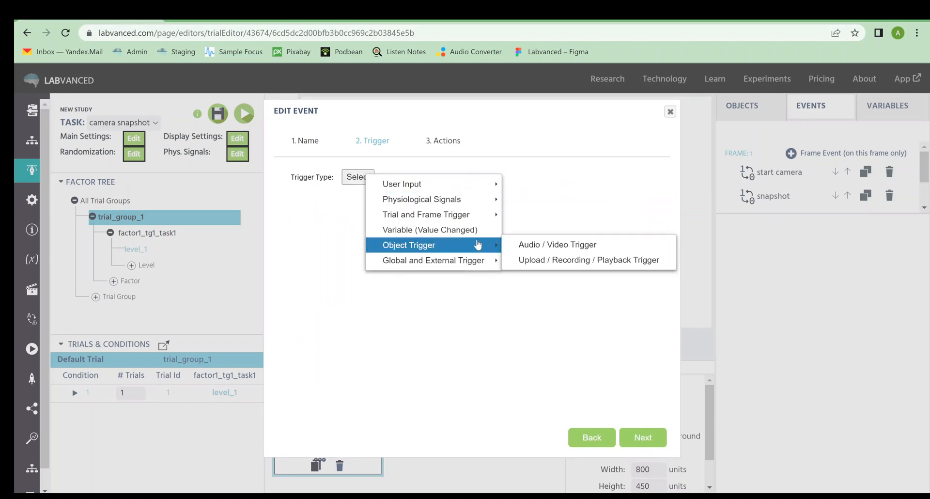
click(565, 262)
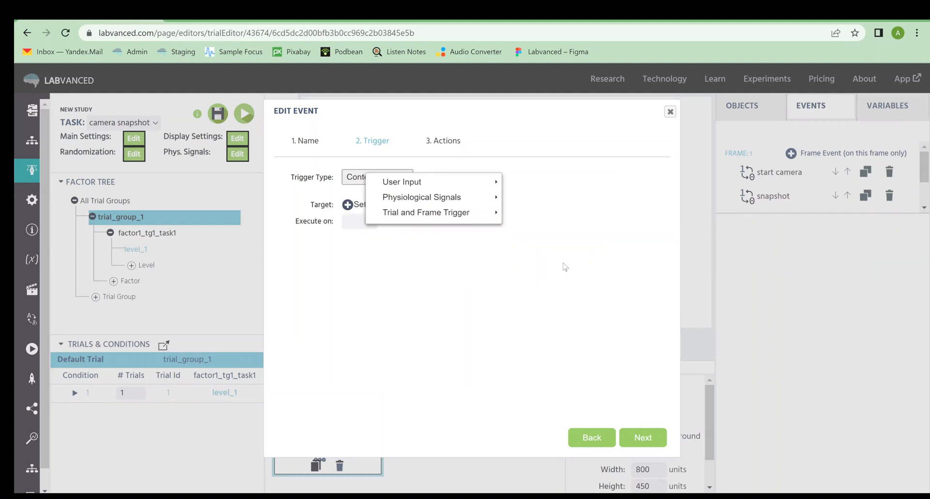
click(384, 205)
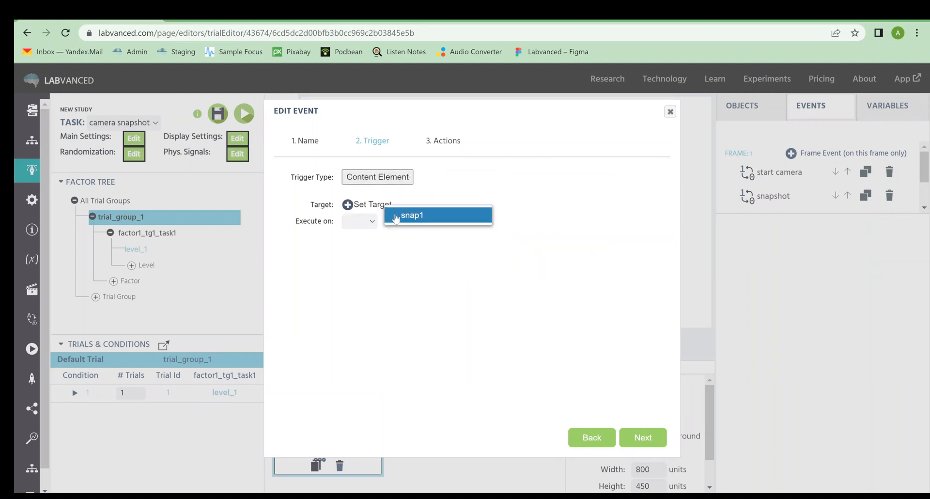
click(401, 215)
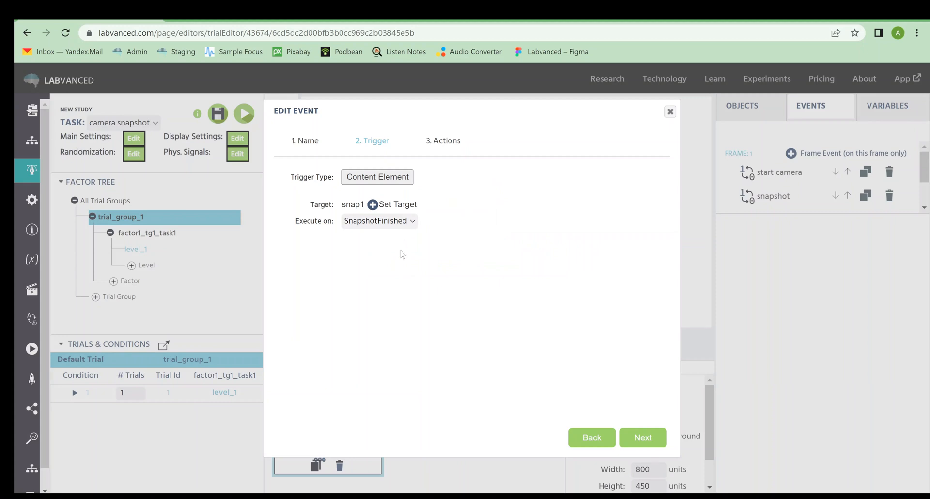
key(Down)
click(408, 249)
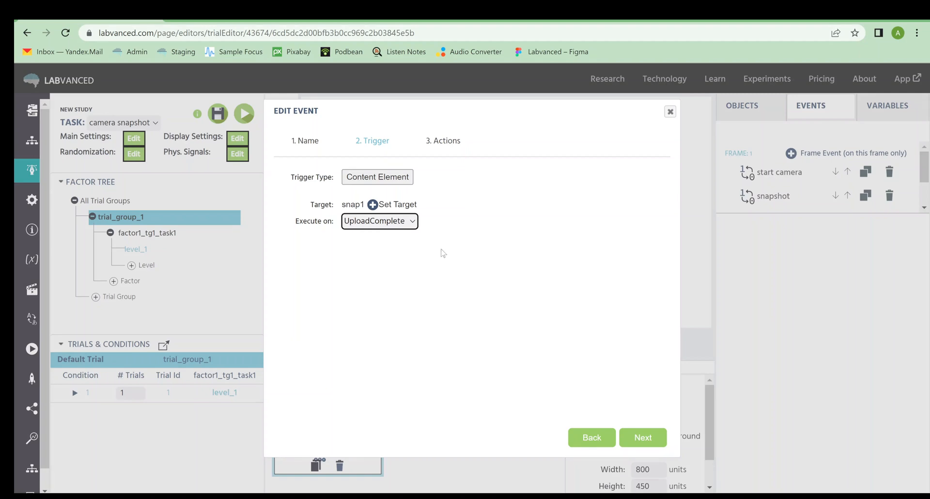
click(660, 438)
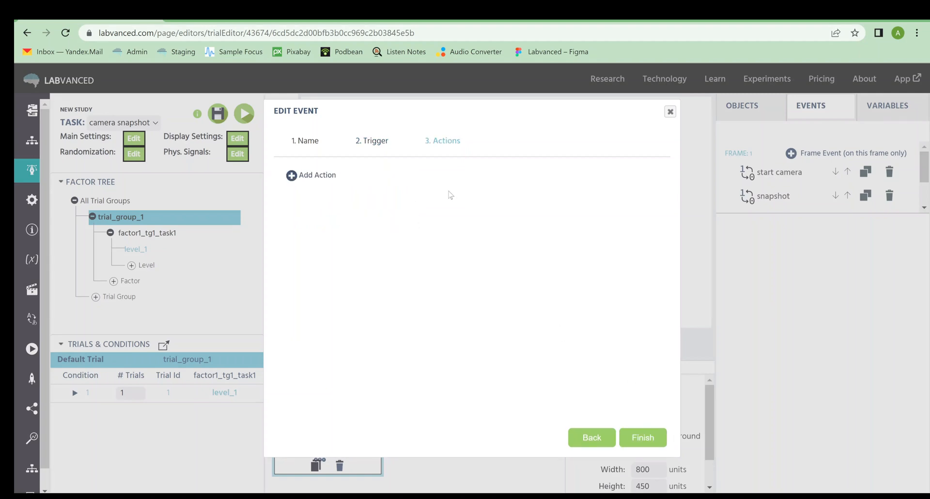
Add a Jump To action set to Next Trial to the next trial event, and finish the event
click(322, 177)
mouse_move(409, 252)
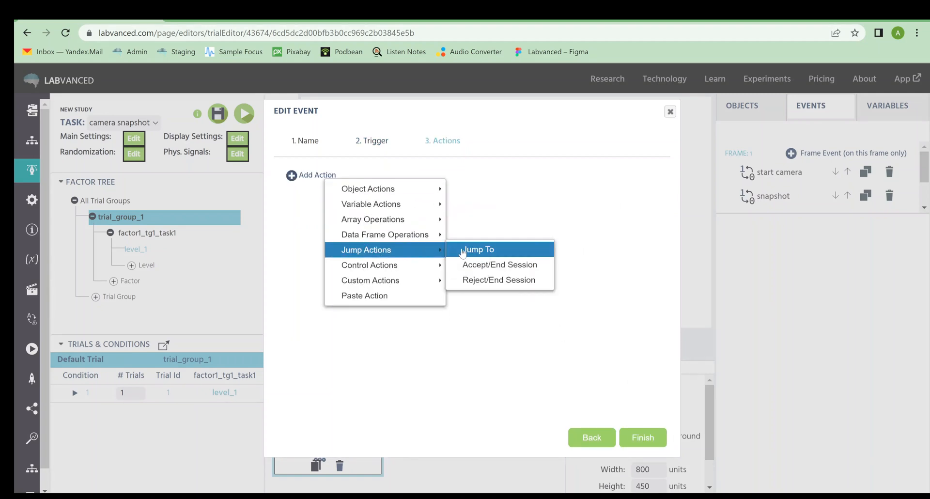
click(464, 251)
click(322, 221)
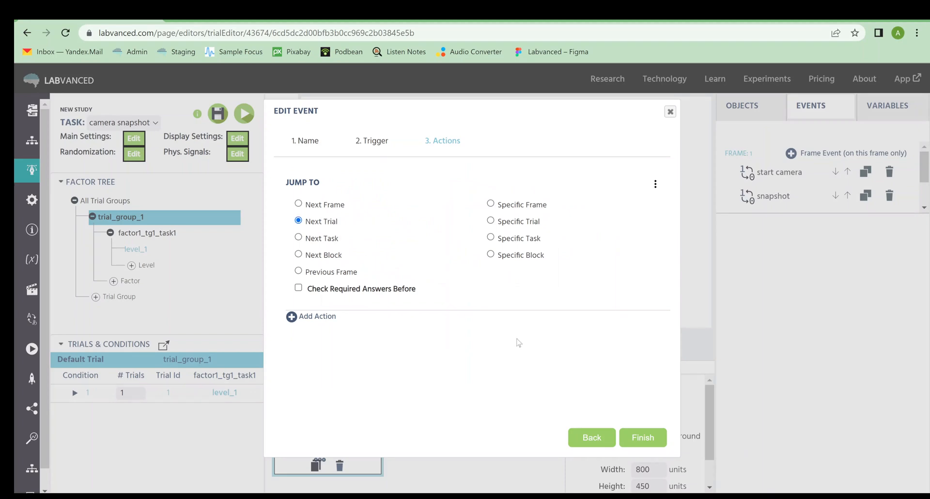
click(647, 443)
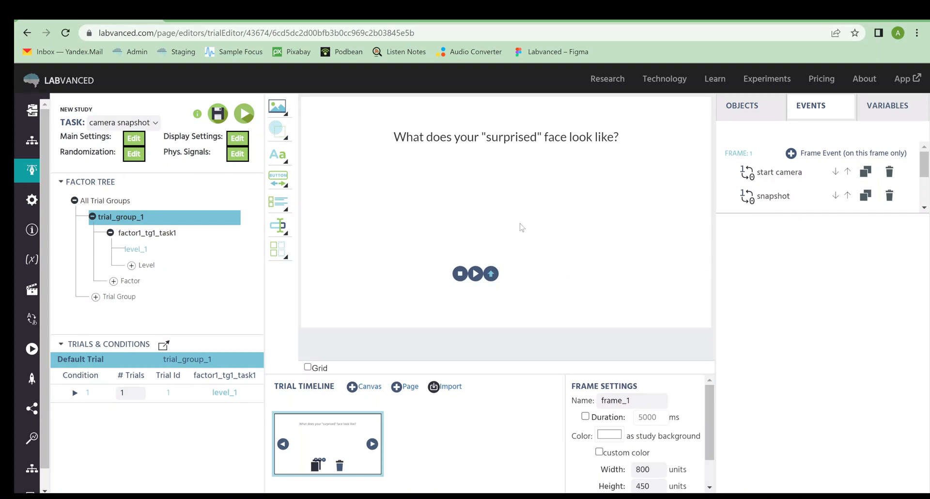
Review the trigger and action settings of the start camera, snapshot, upload and next trial events
click(776, 184)
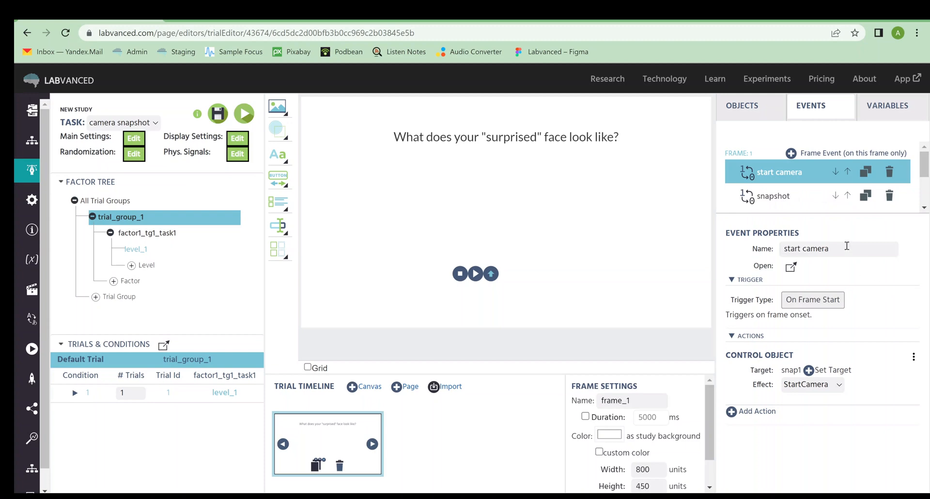
click(799, 202)
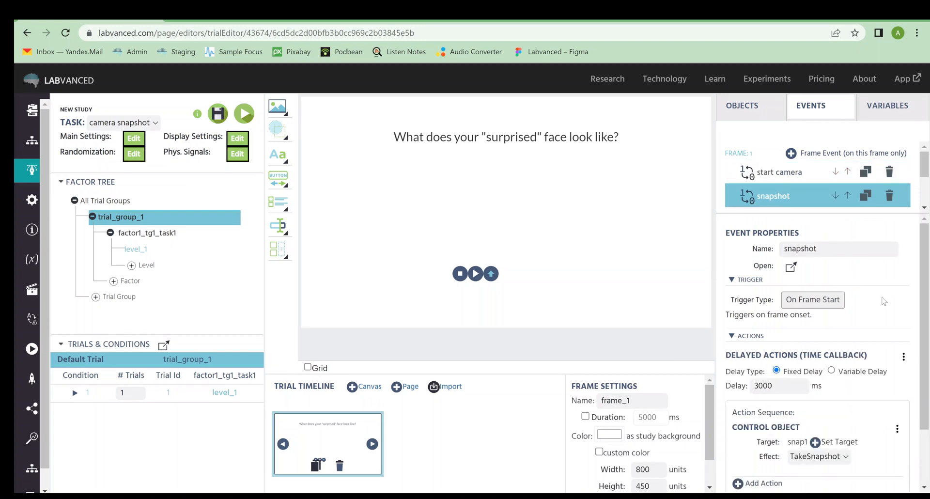
scroll(818, 194, down, 2)
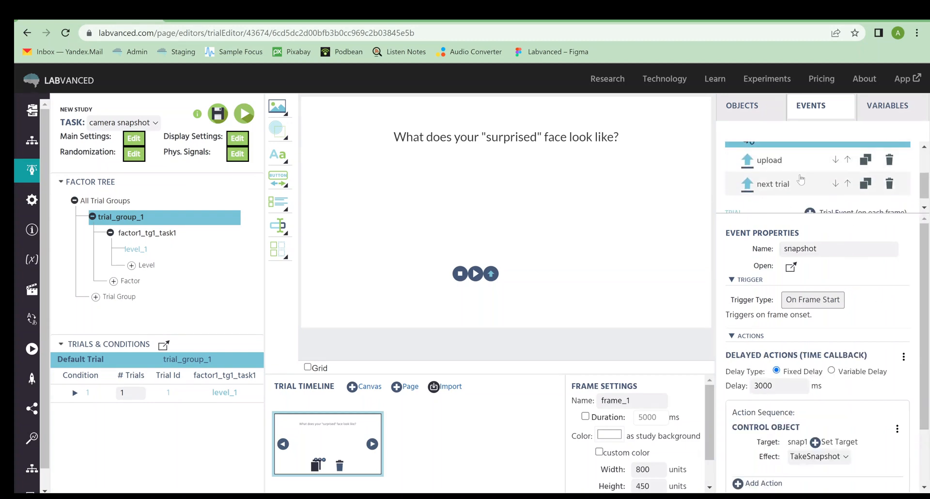
click(790, 165)
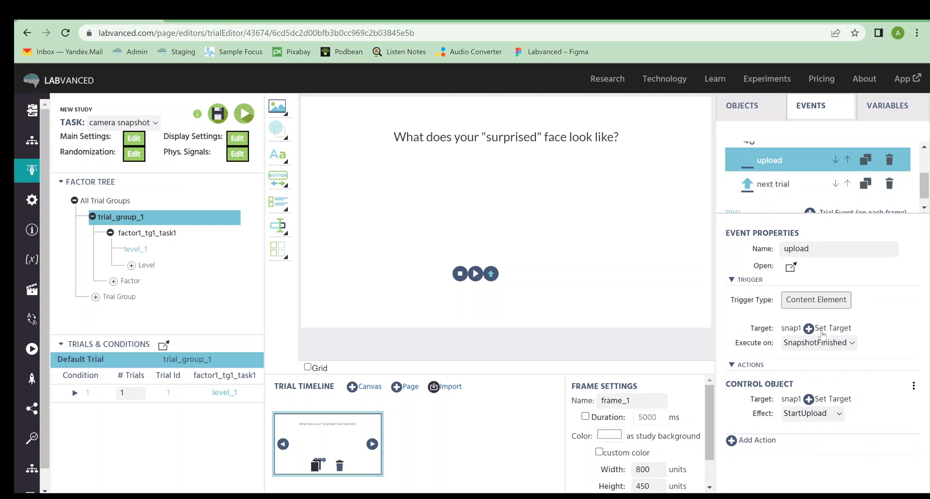
click(781, 187)
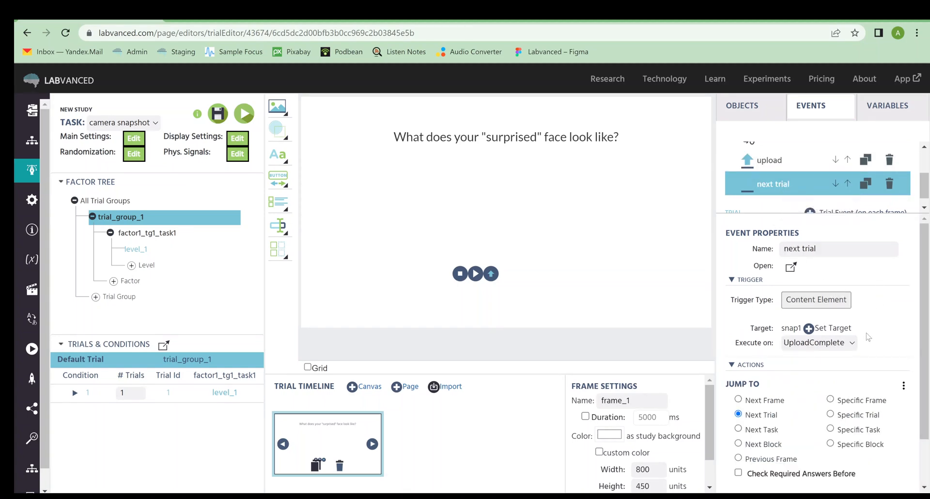
scroll(868, 337, down, 1)
scroll(869, 337, up, 1)
scroll(824, 184, up, 3)
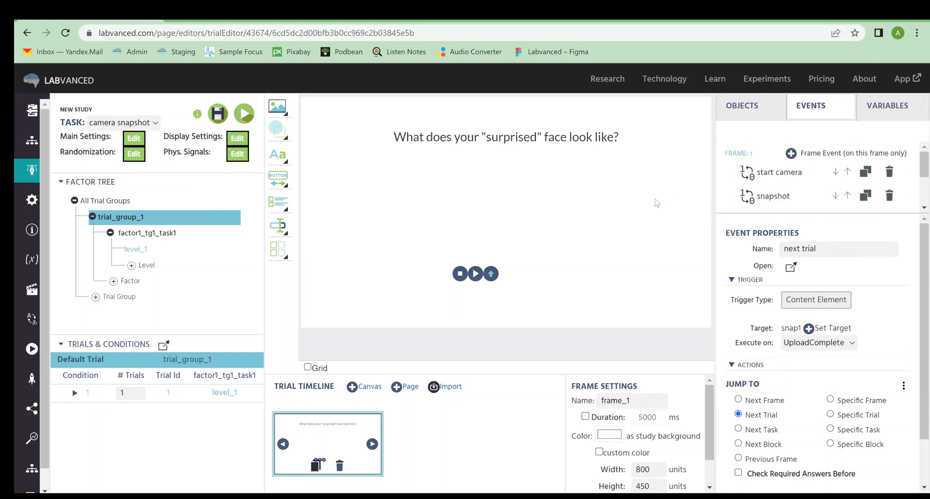